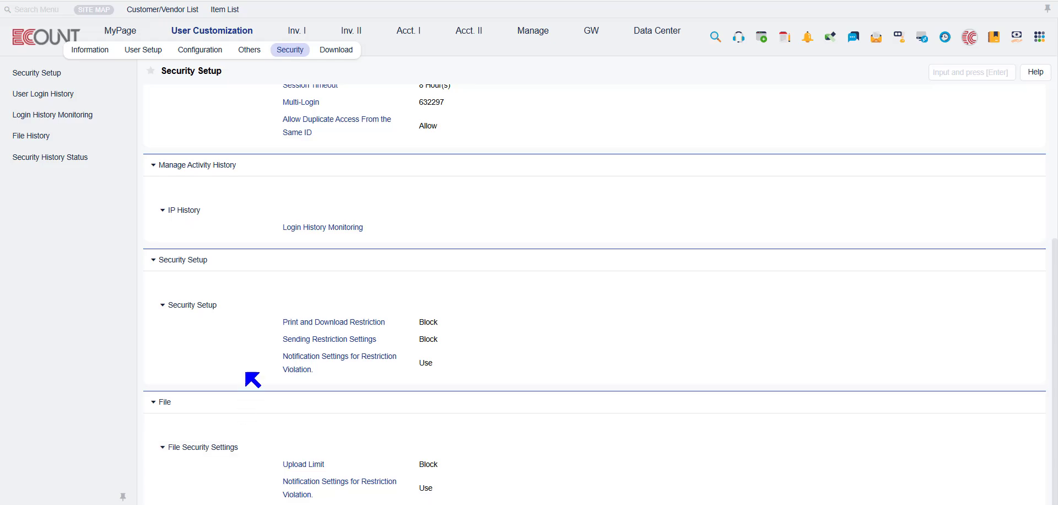
Open the Print and Download Restriction settings and remove the user criterion from Condition1 of the first exception
click(301, 323)
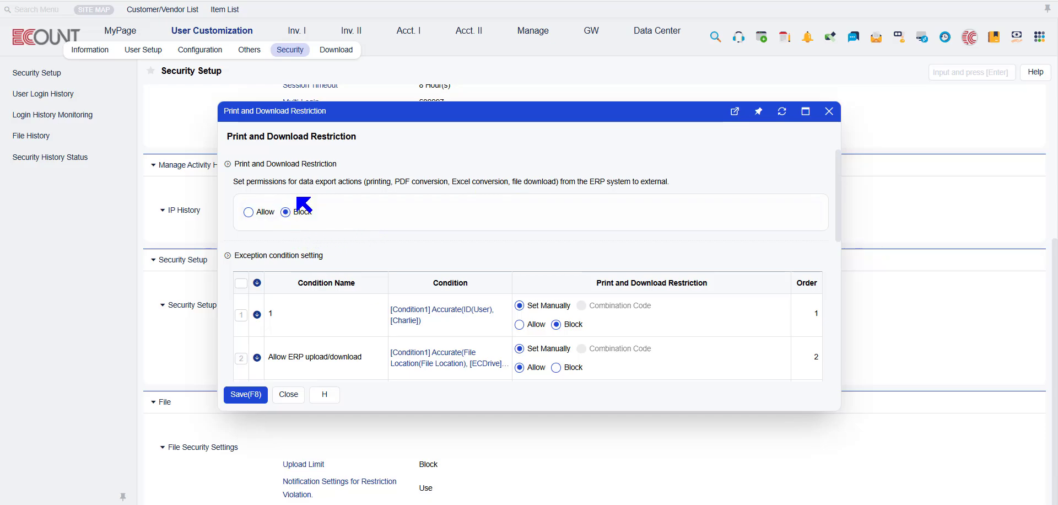
scroll(323, 231, down, 1)
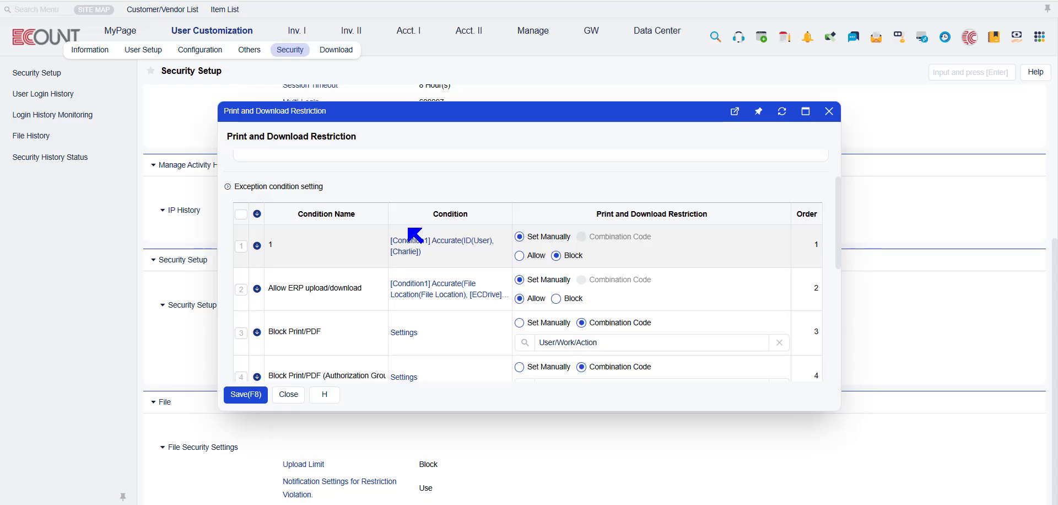
scroll(414, 236, up, 1)
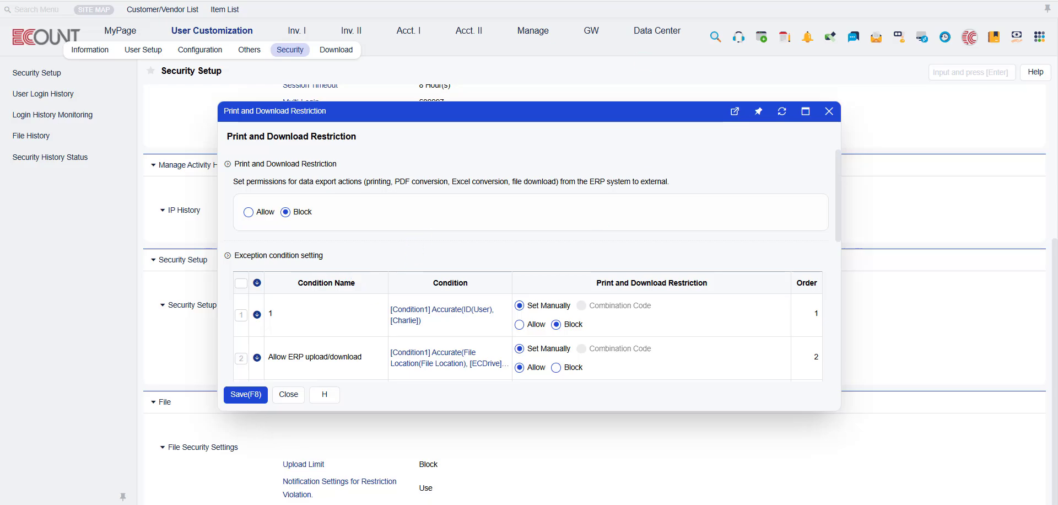
drag(456, 113, 521, 83)
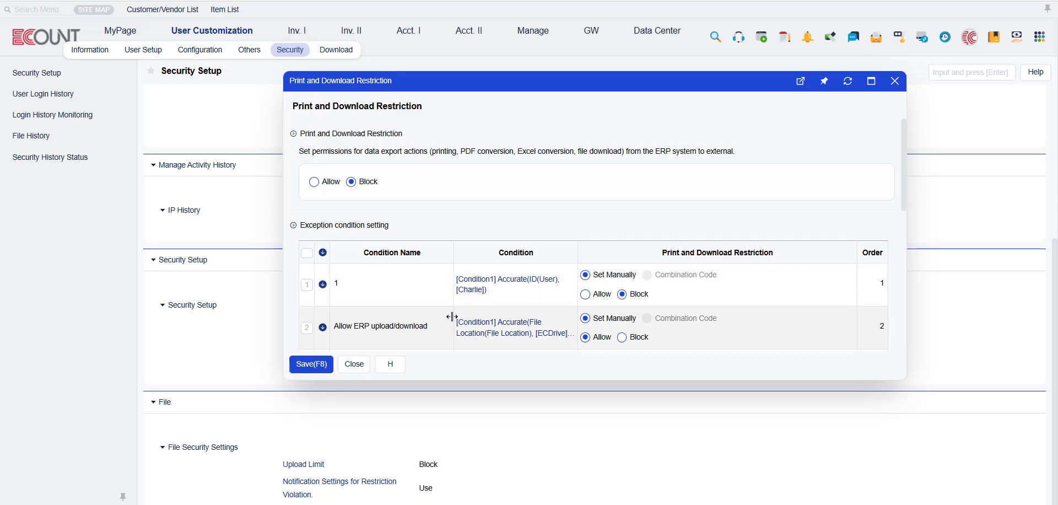
scroll(468, 260, down, 1)
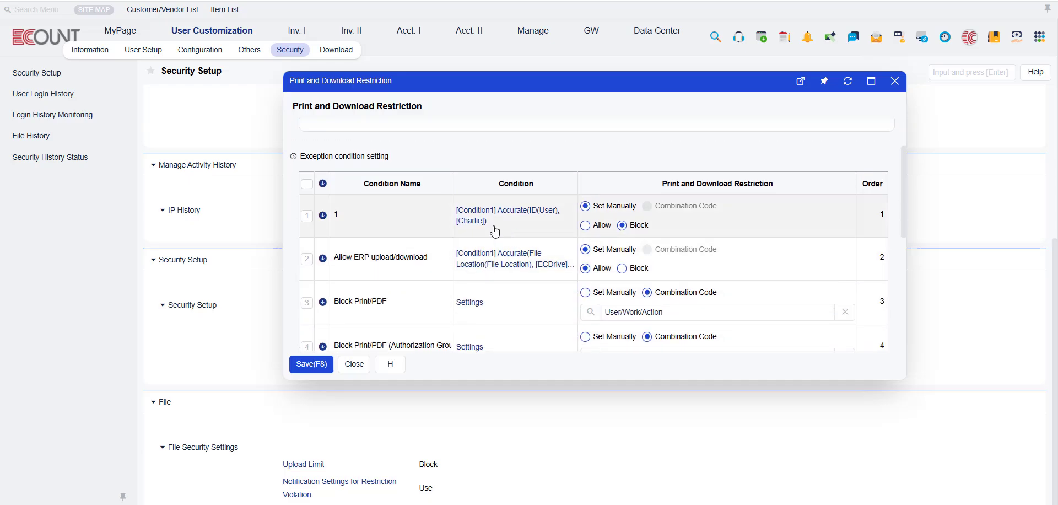
click(334, 222)
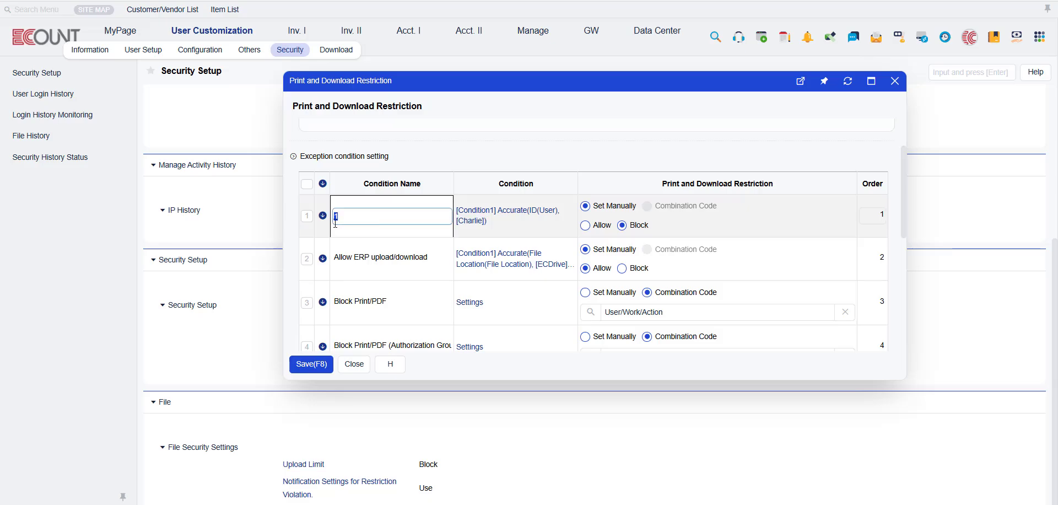
click(491, 221)
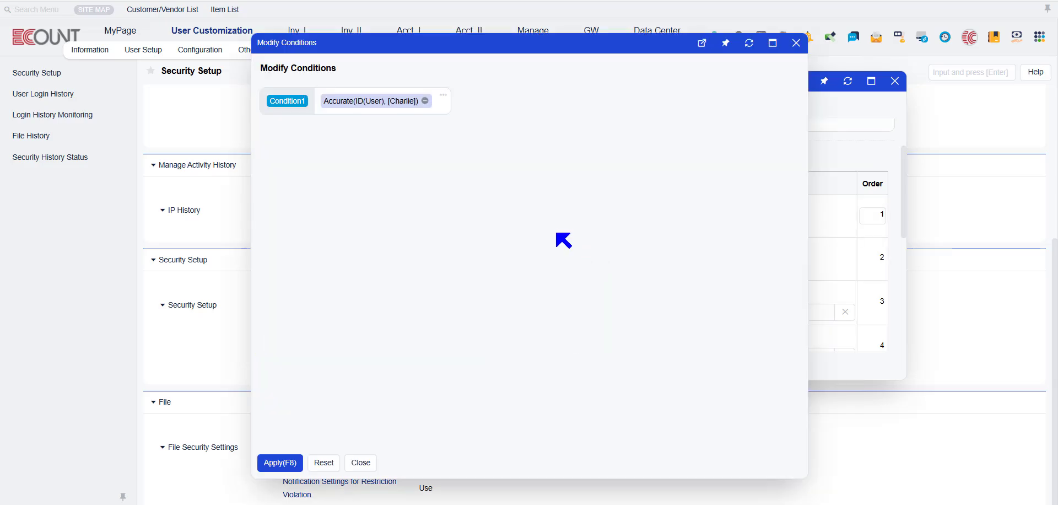
click(425, 101)
Add an Accurate function to Condition1 with ID(User) as its target field
double_click(342, 101)
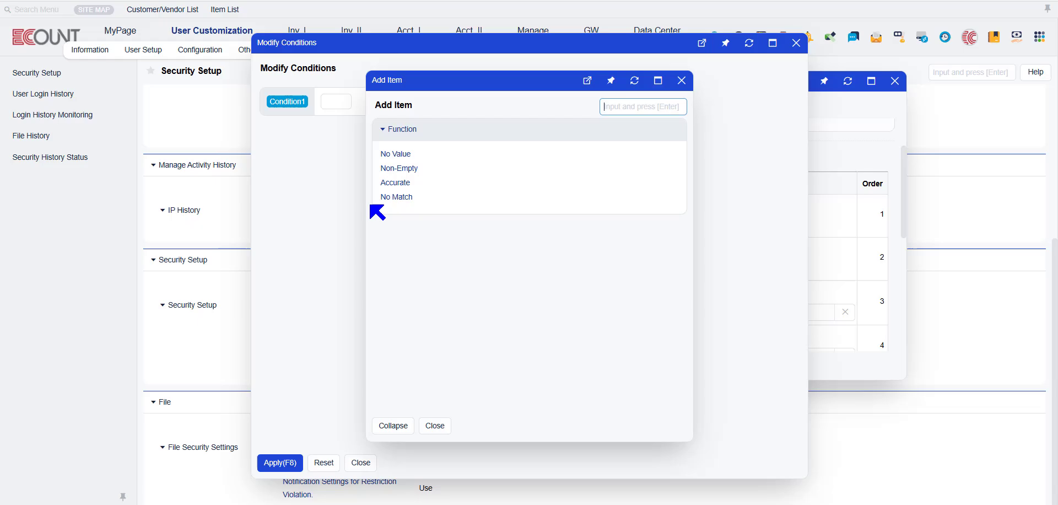
click(398, 184)
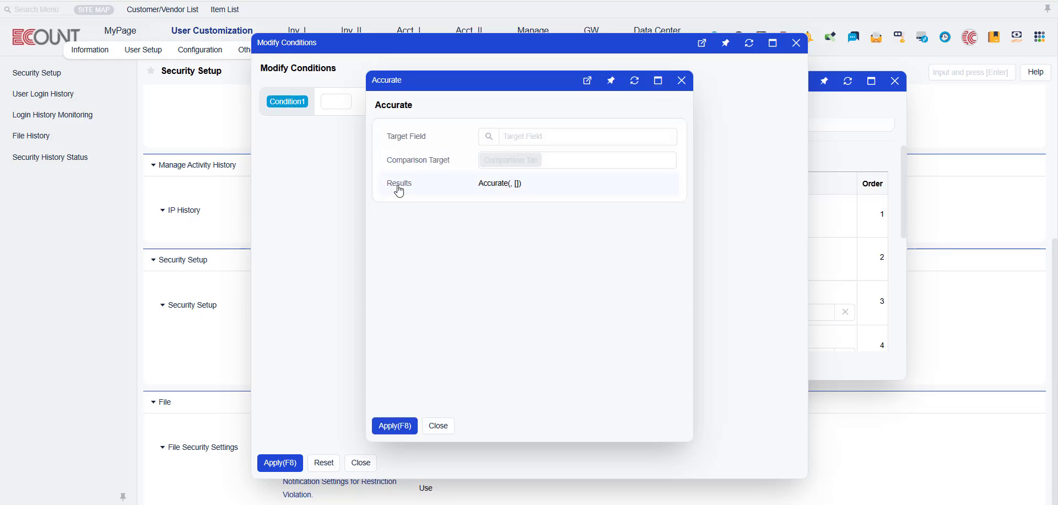
click(489, 144)
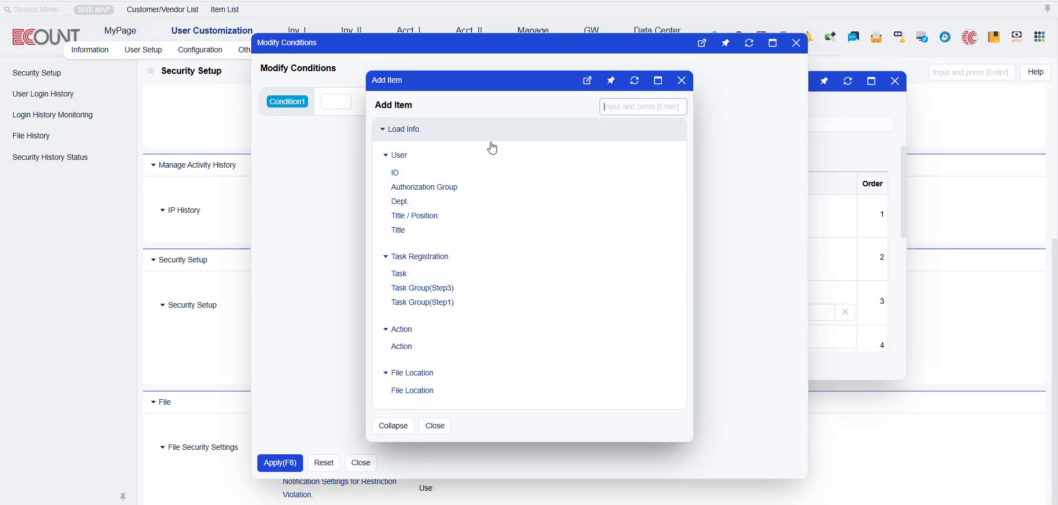
click(398, 175)
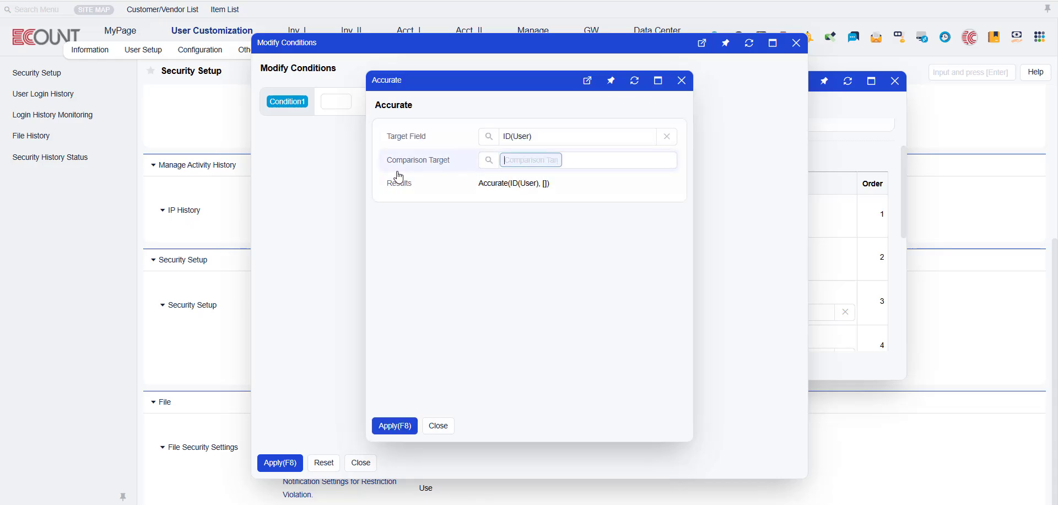
Select the HR department's user as the comparison target, set the first exception to Allow, and save the restriction settings
click(488, 161)
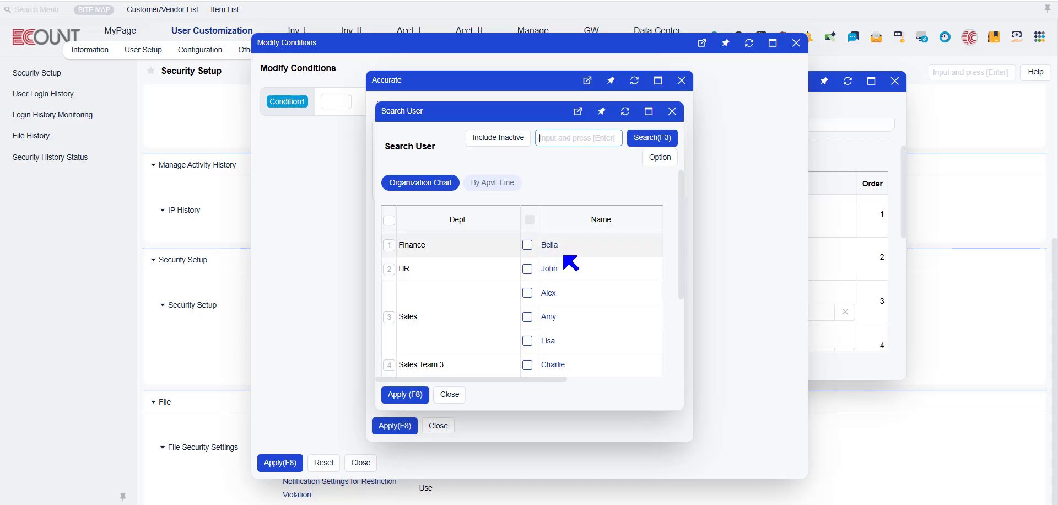
click(549, 269)
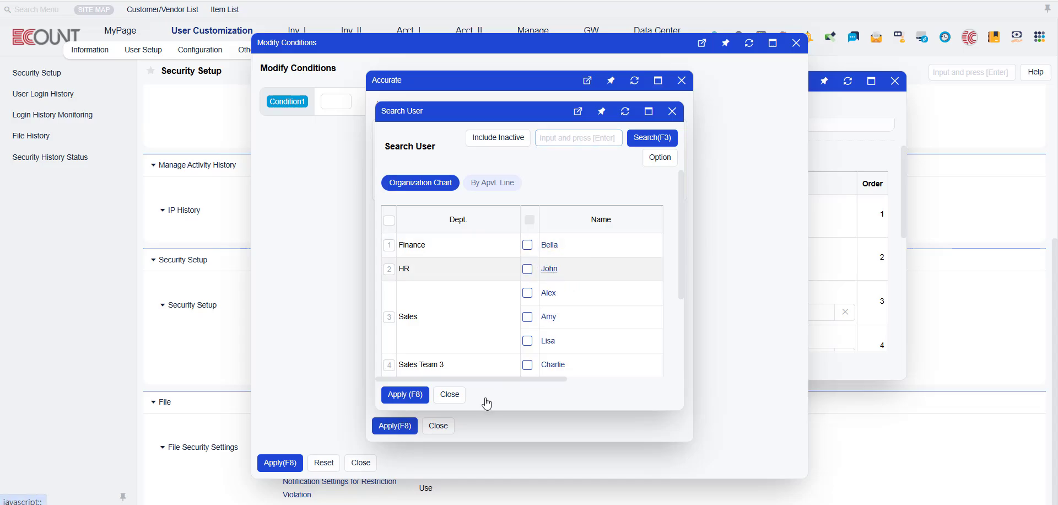
click(398, 431)
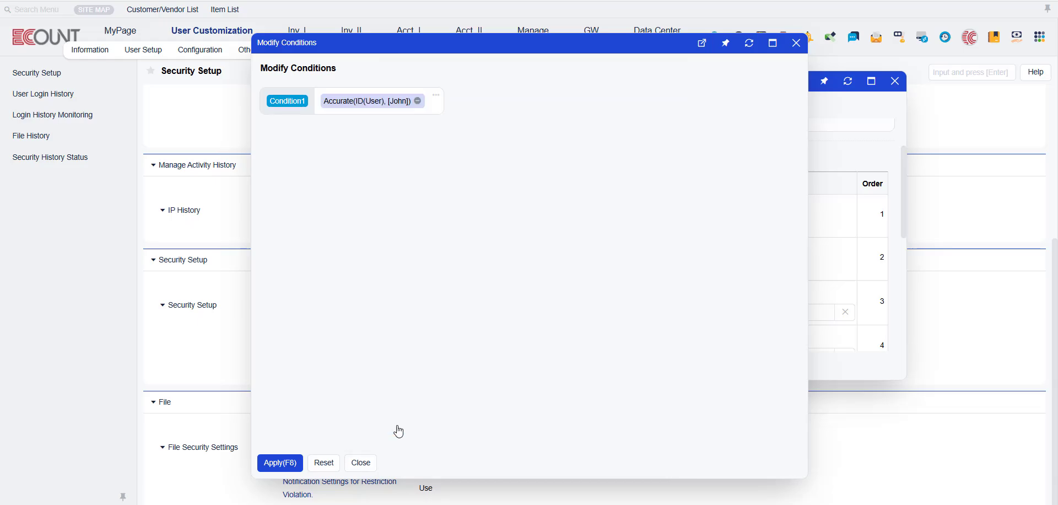
click(283, 462)
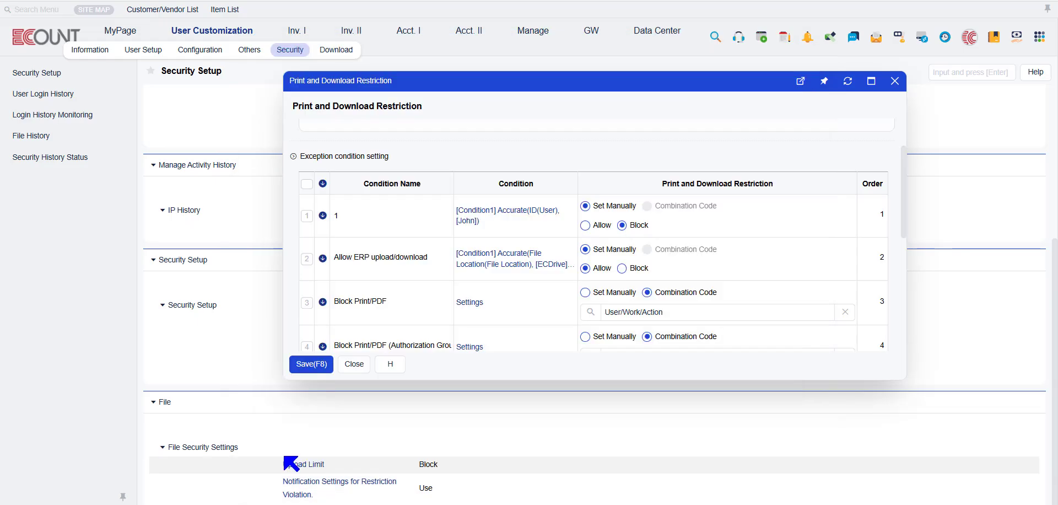
click(593, 227)
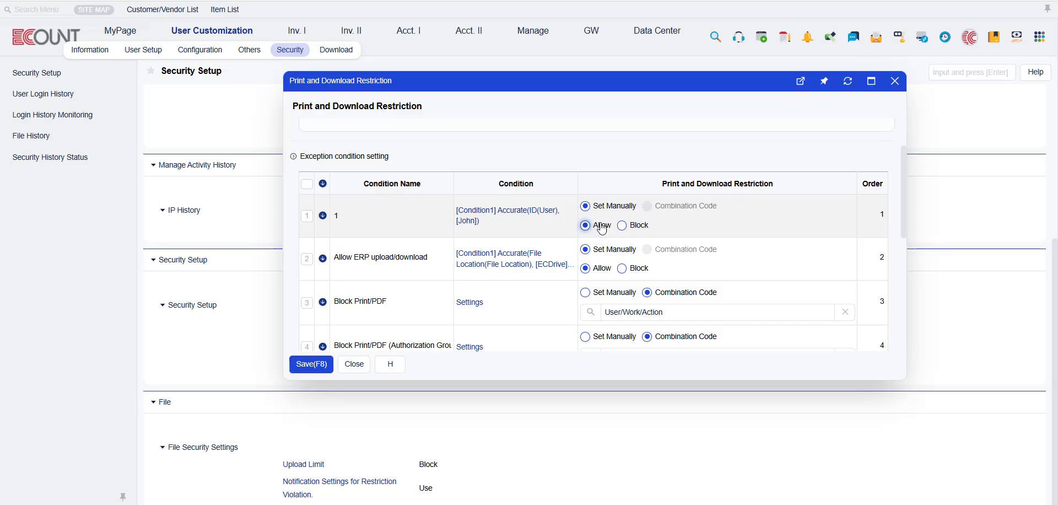
click(300, 364)
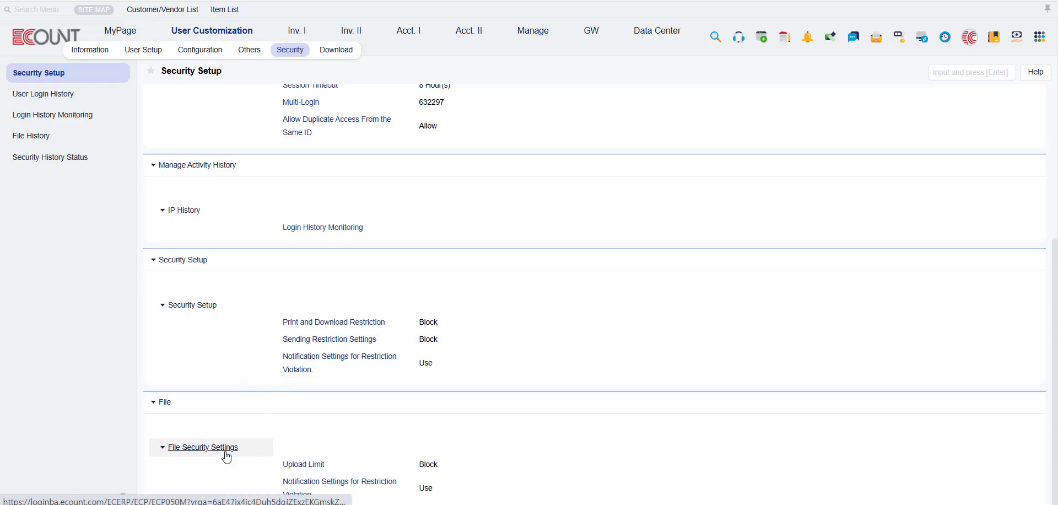
Check the message details in the restriction violation notification settings under Security Setup, and save the settings
click(311, 369)
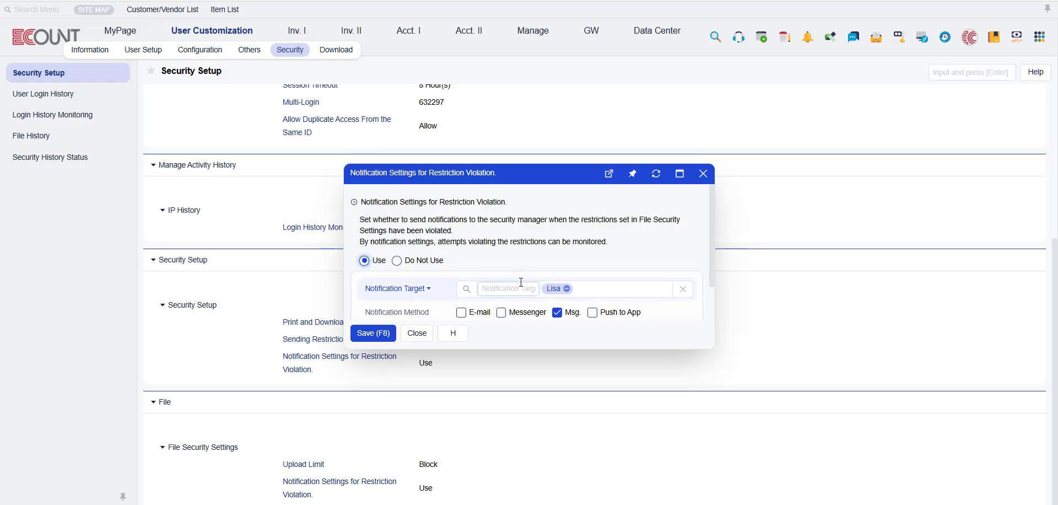
scroll(546, 264, down, 1)
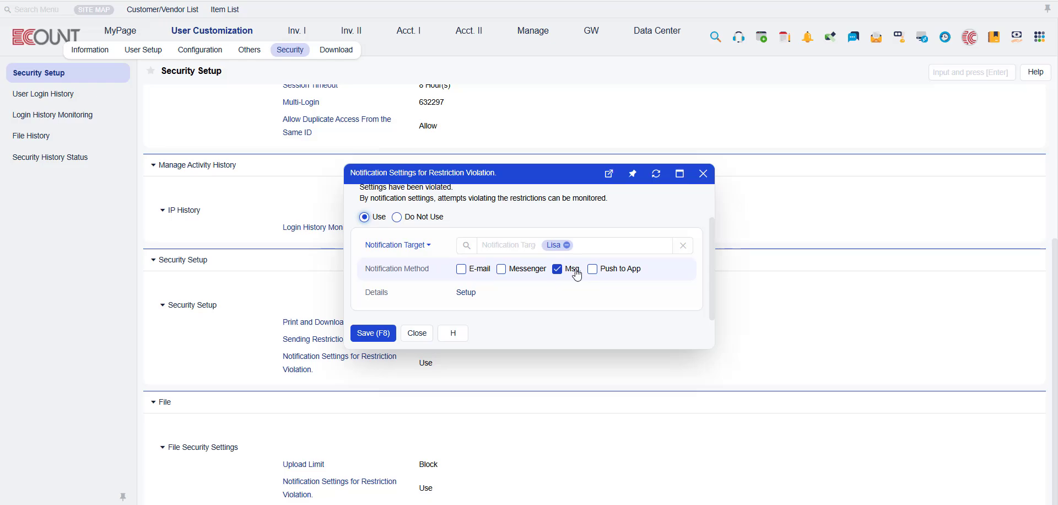
click(466, 292)
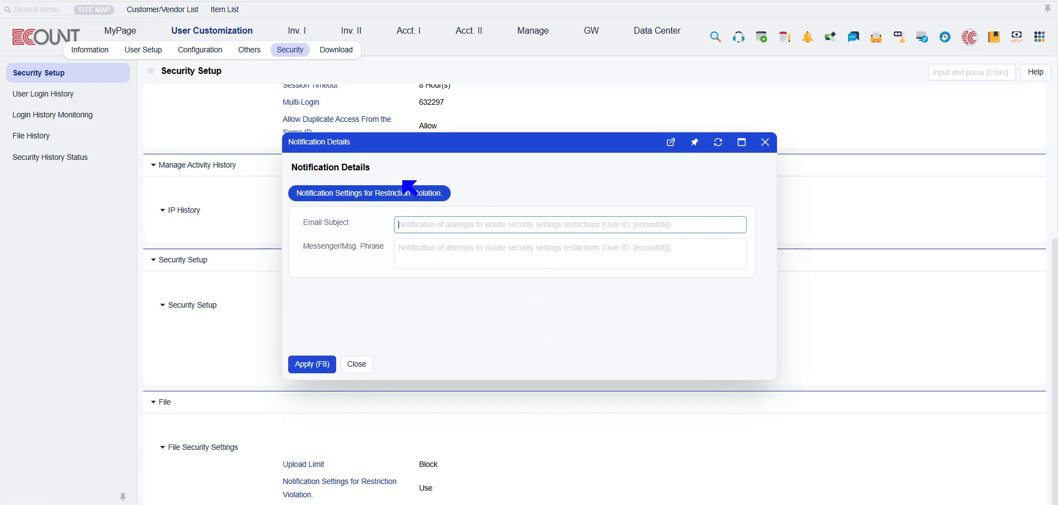
click(364, 363)
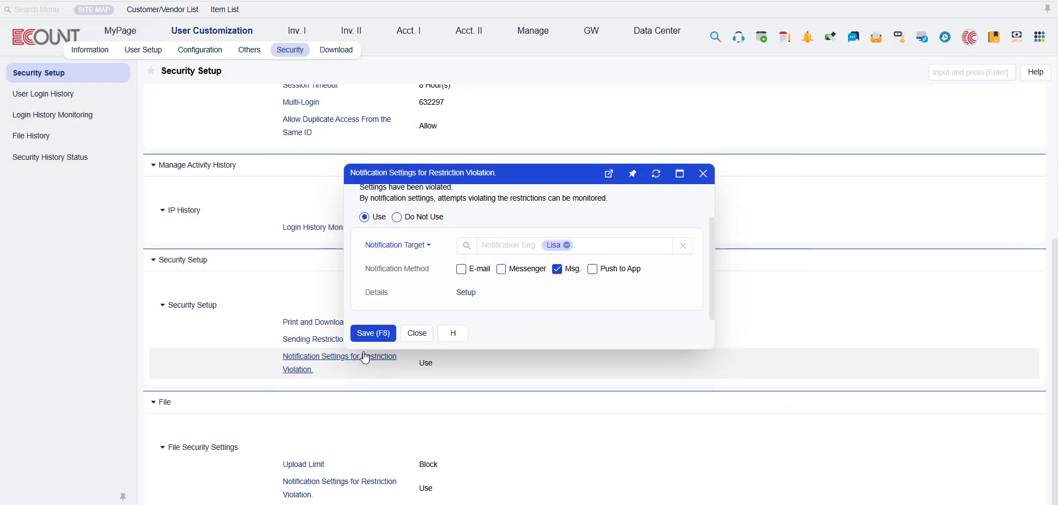
click(374, 333)
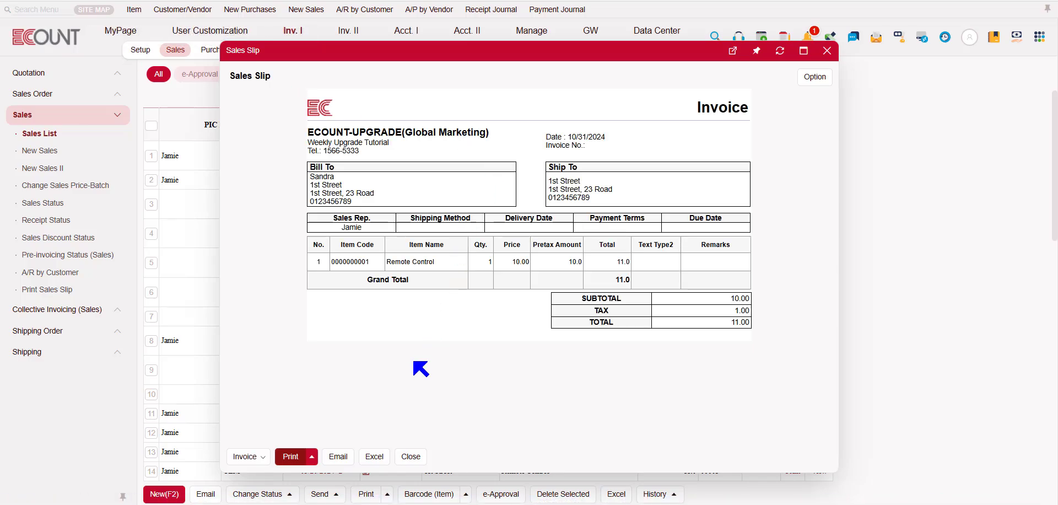
Try printing the 10/31/2024 Remote Control sales slip from both the restricted user's account and the allowed user's account
click(291, 458)
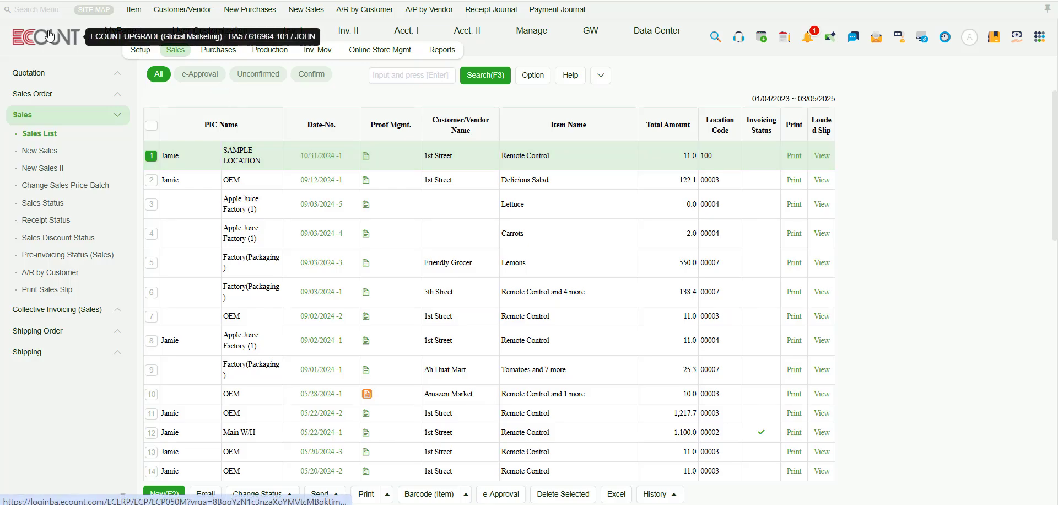
click(793, 156)
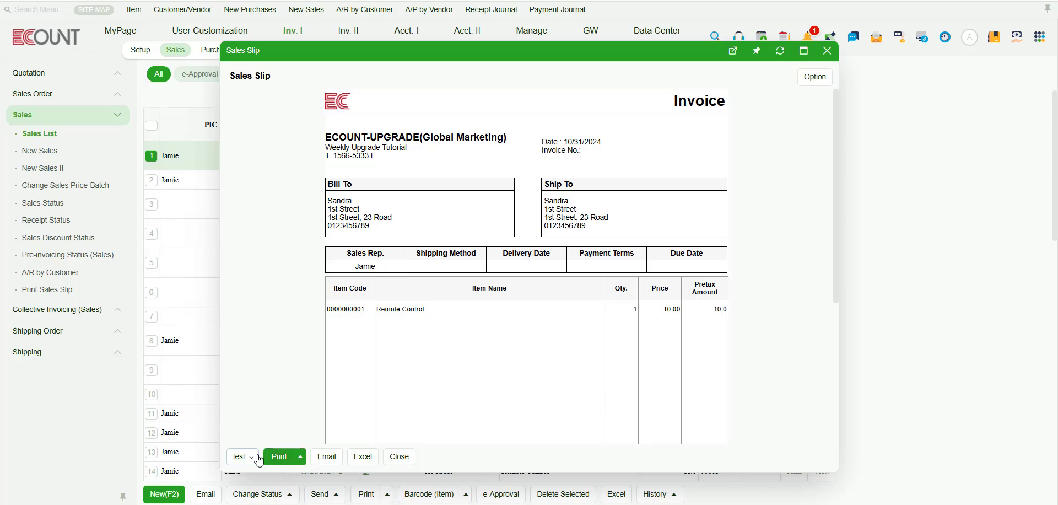
click(280, 457)
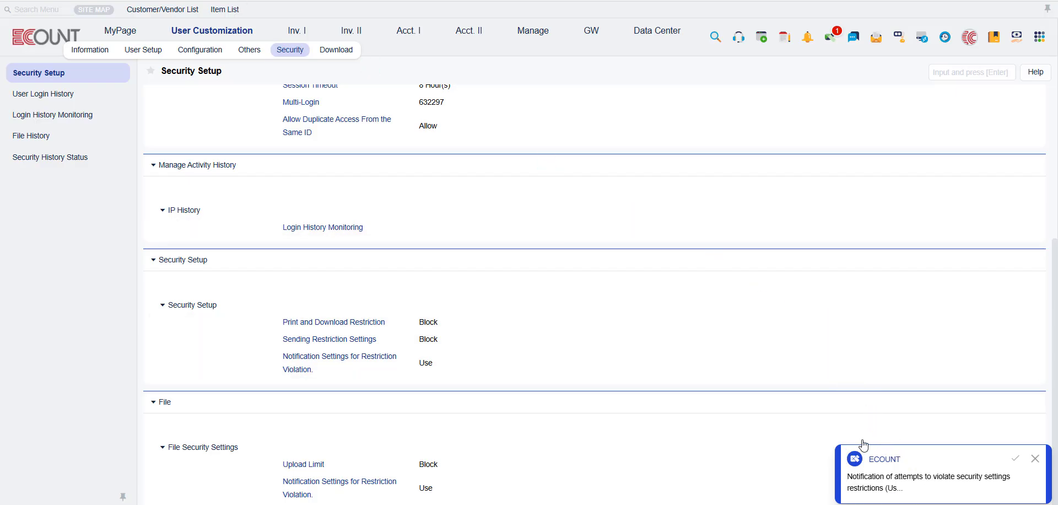
Open the security restriction violation notification to read its details, and close the open dialog
click(929, 479)
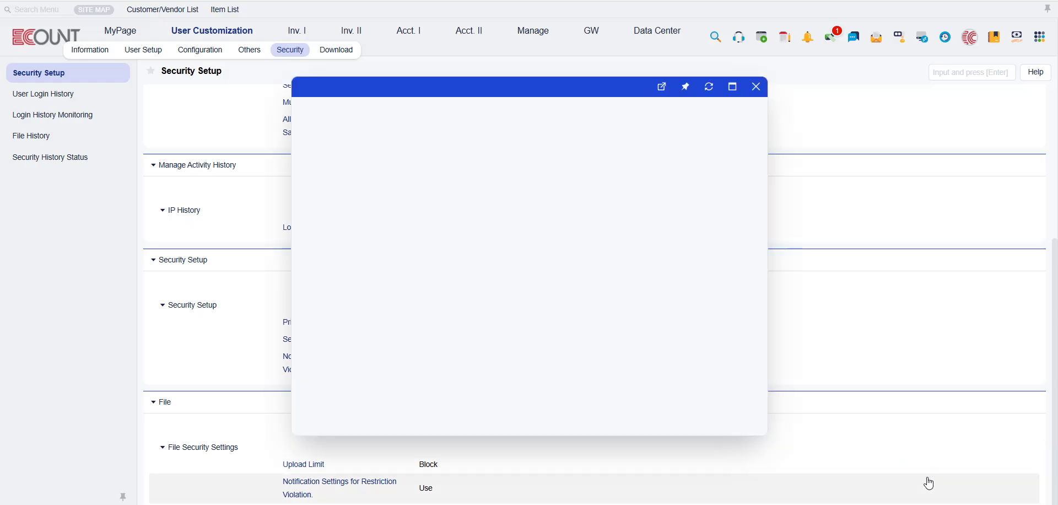
click(478, 215)
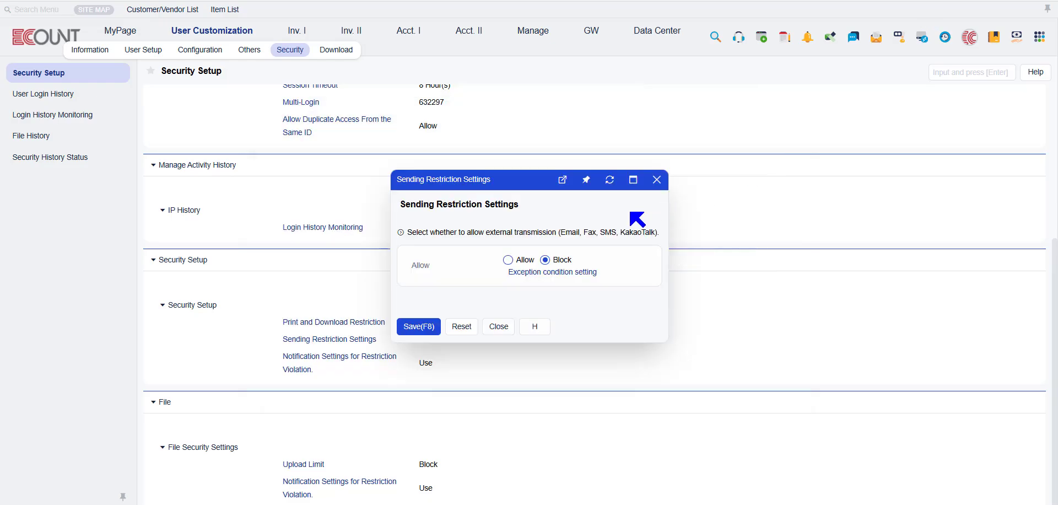
click(656, 179)
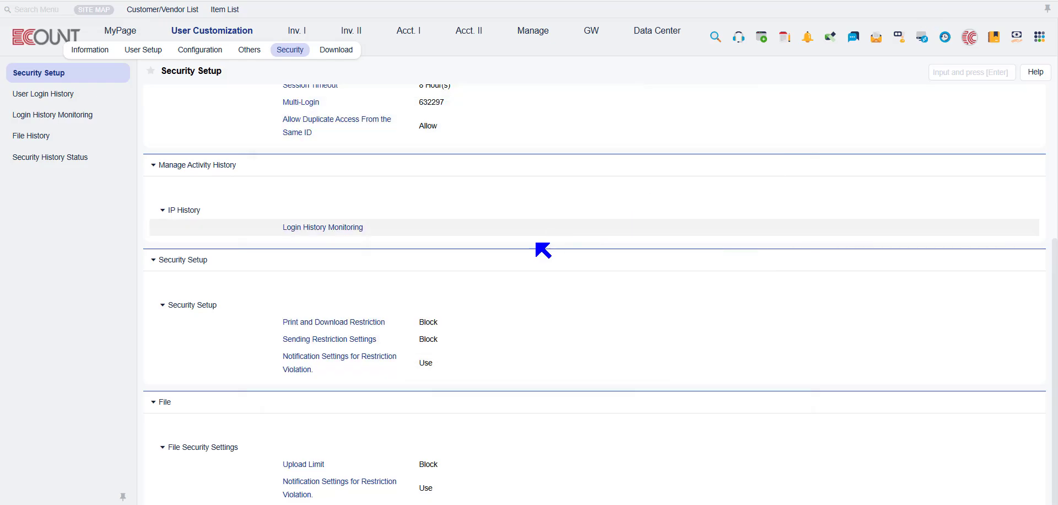
Open the "Sending Authorization by ID and Task" exception condition of the Sending Restriction Settings
click(291, 340)
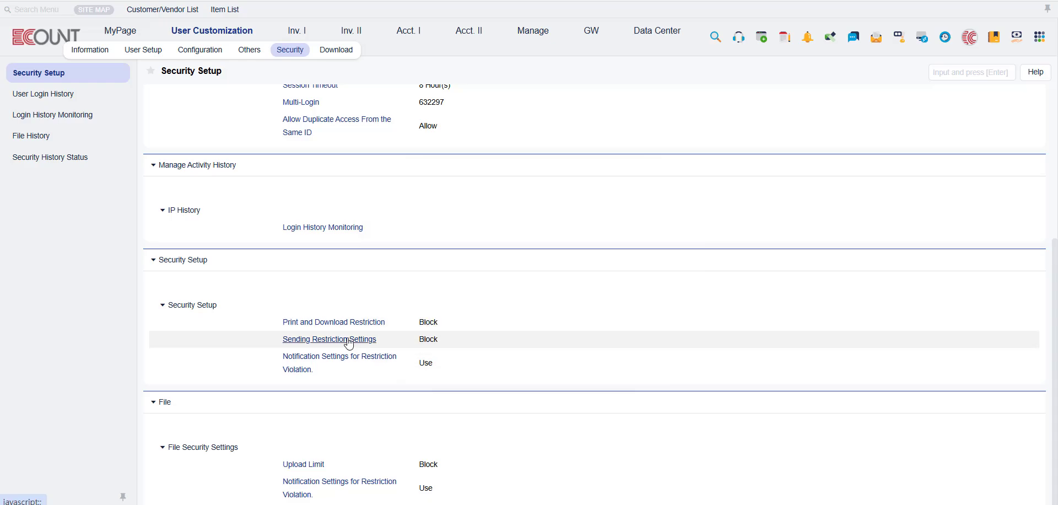
click(346, 341)
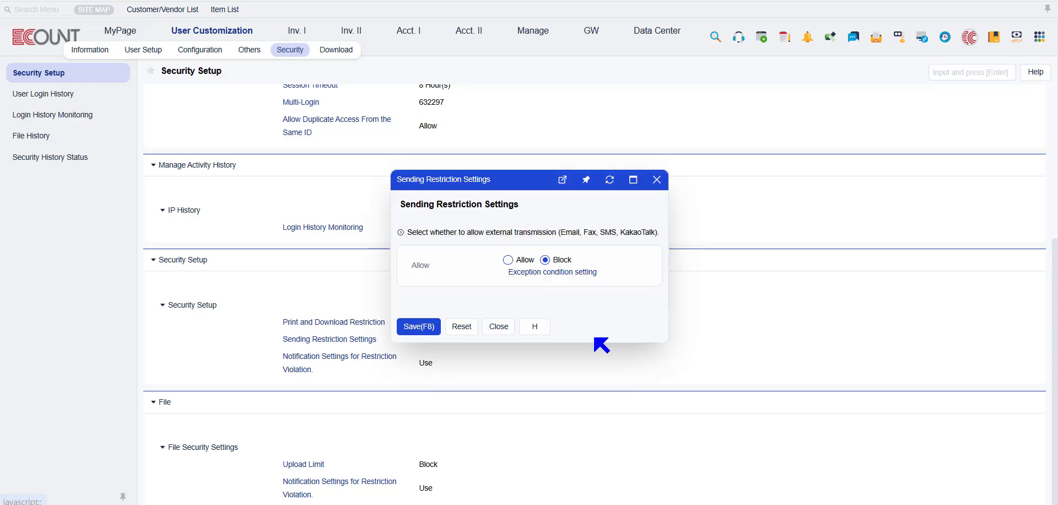
click(533, 273)
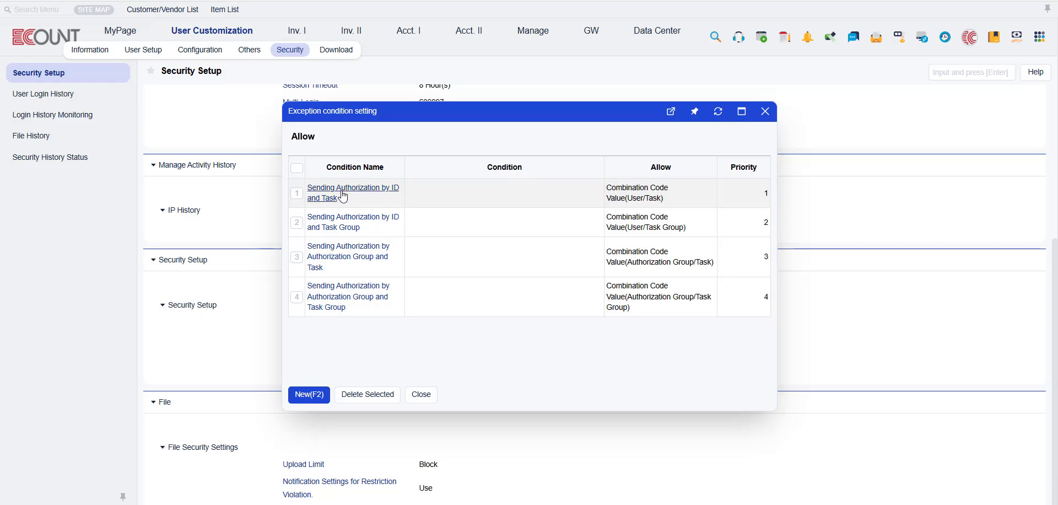
click(304, 182)
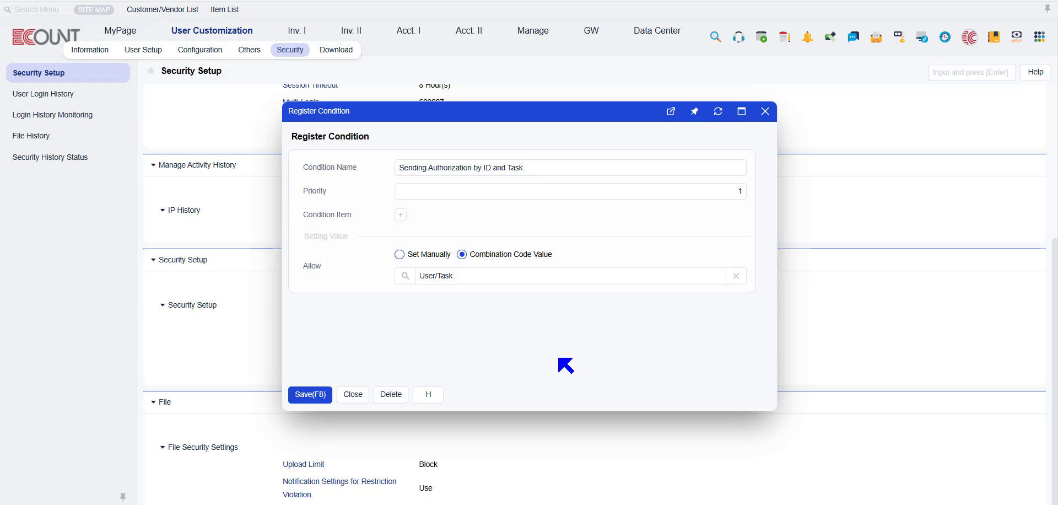
Open the details of the User/Task combination code used by the sending exception condition's allow setting
click(404, 275)
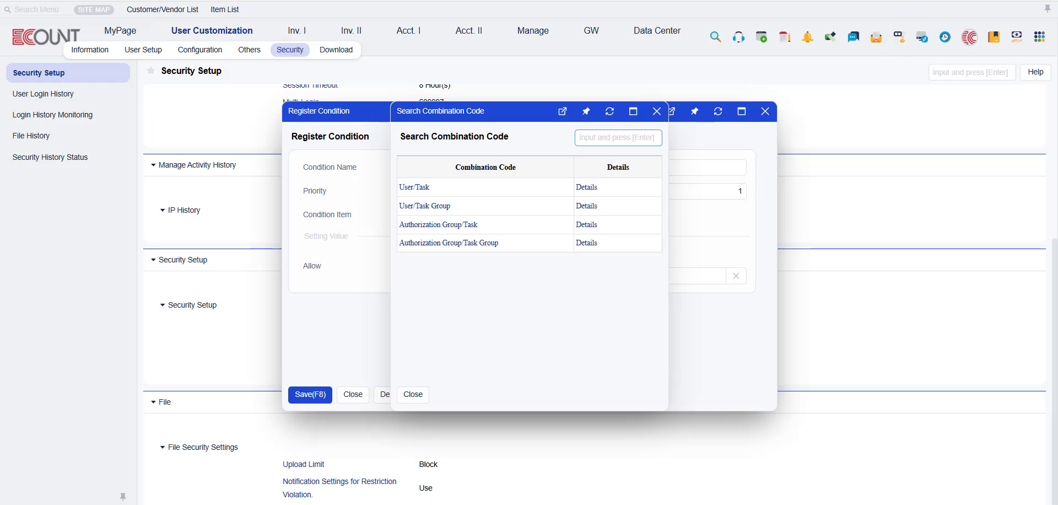
click(649, 322)
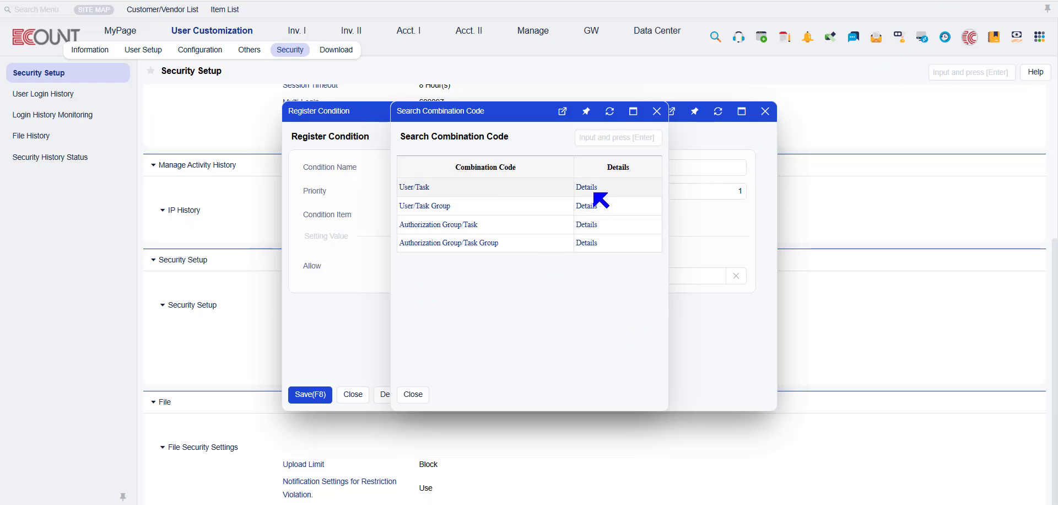
click(588, 188)
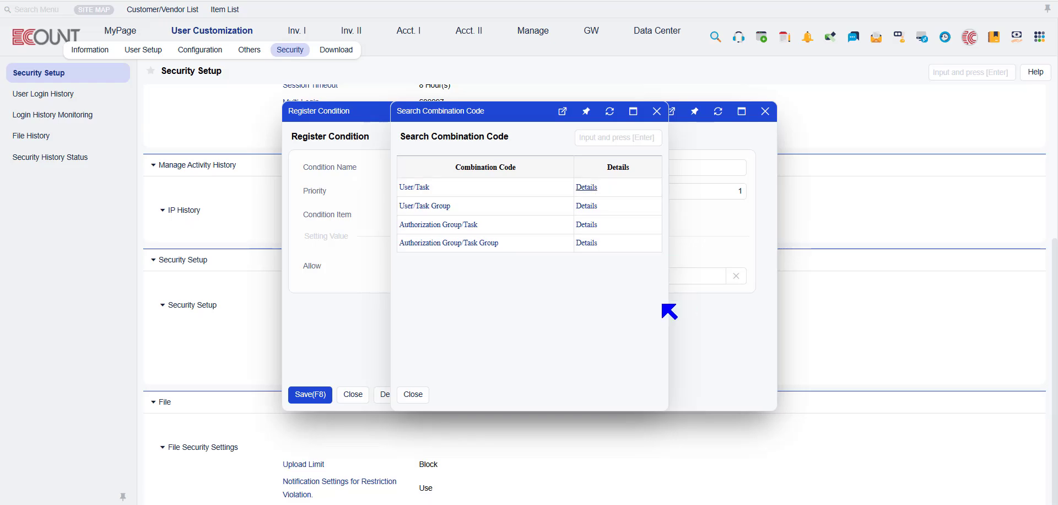
Start a new User/Task entry for the HR department's user, browse the available task names, and close the entry without saving
click(279, 440)
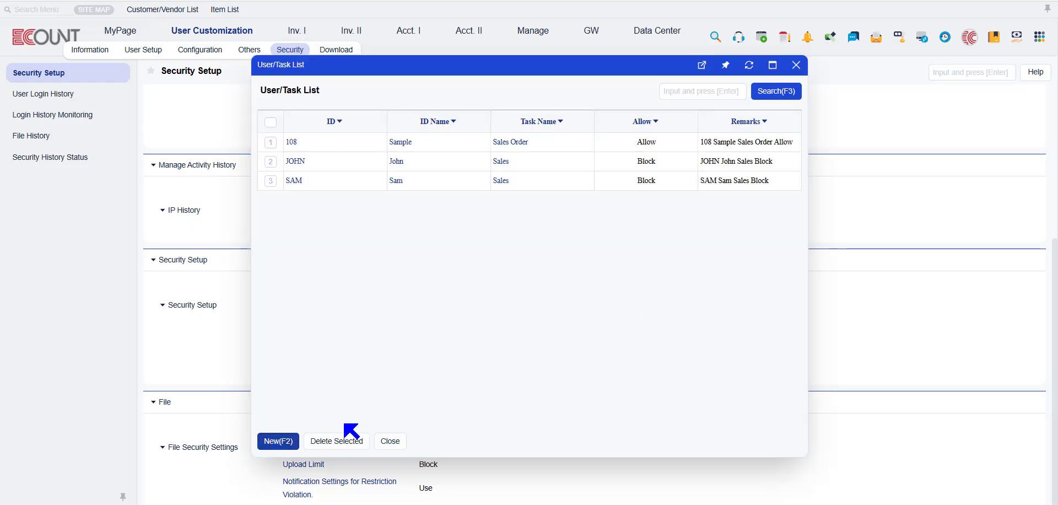
click(514, 223)
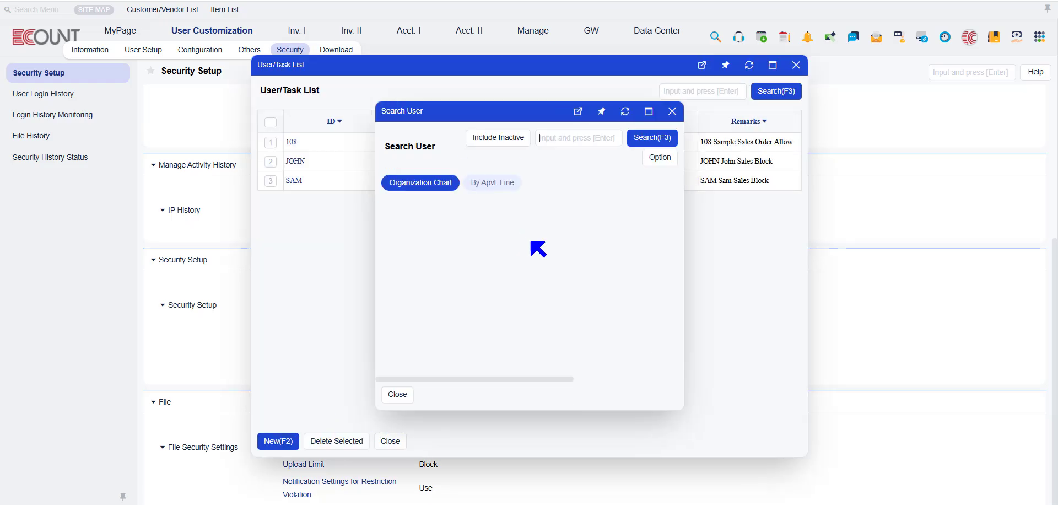
click(672, 111)
click(512, 223)
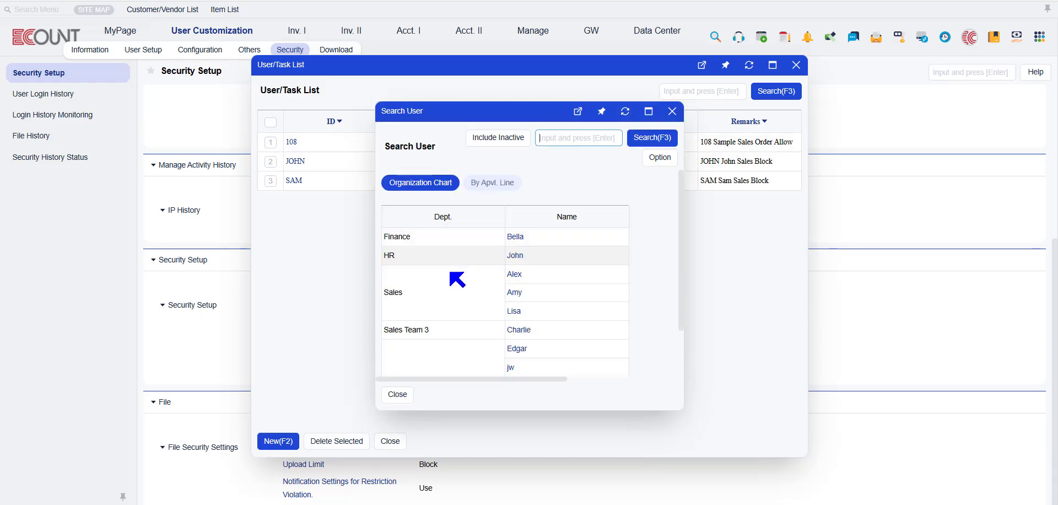
click(515, 257)
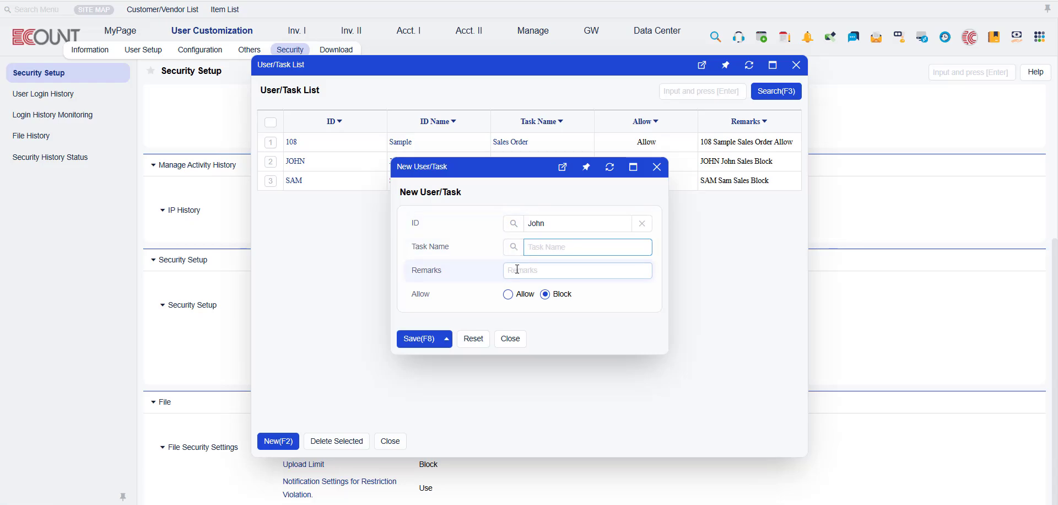
click(513, 247)
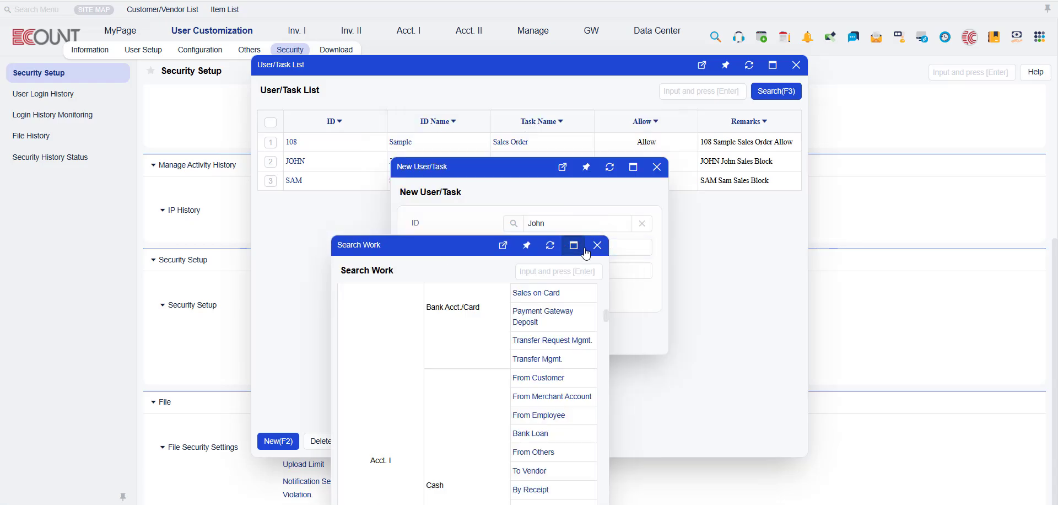
click(602, 245)
click(656, 167)
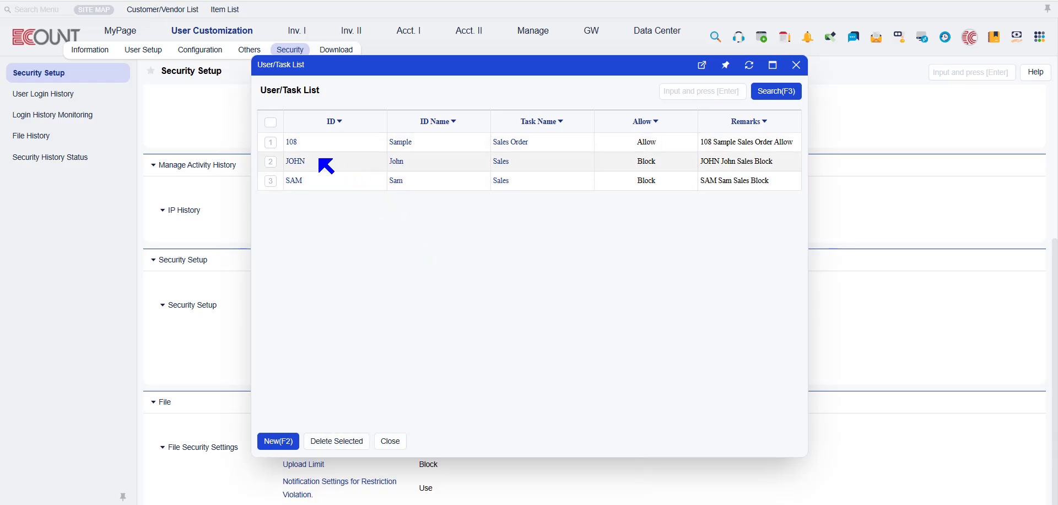
Check the settings of the third User/Task entry, which covers the Sales task, and close it
click(292, 185)
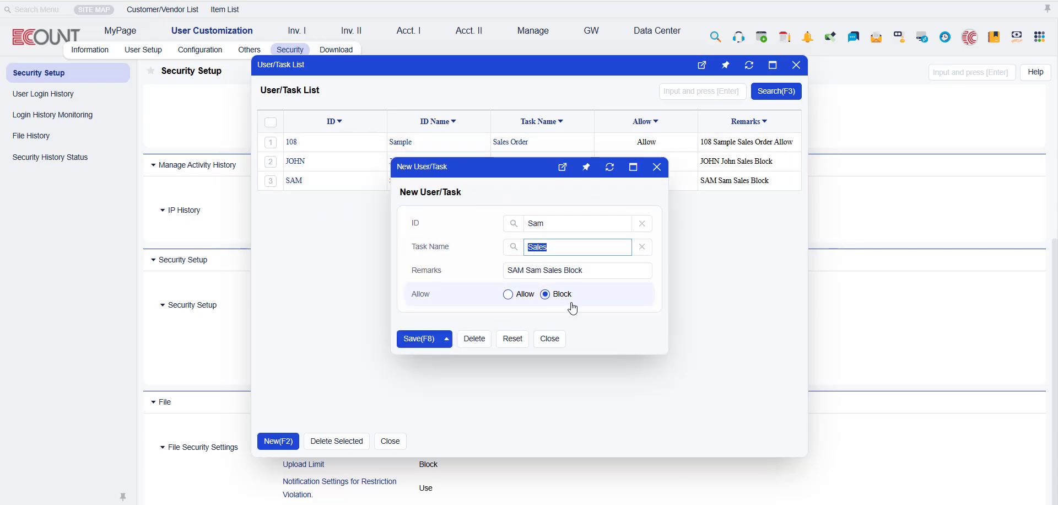
key(Escape)
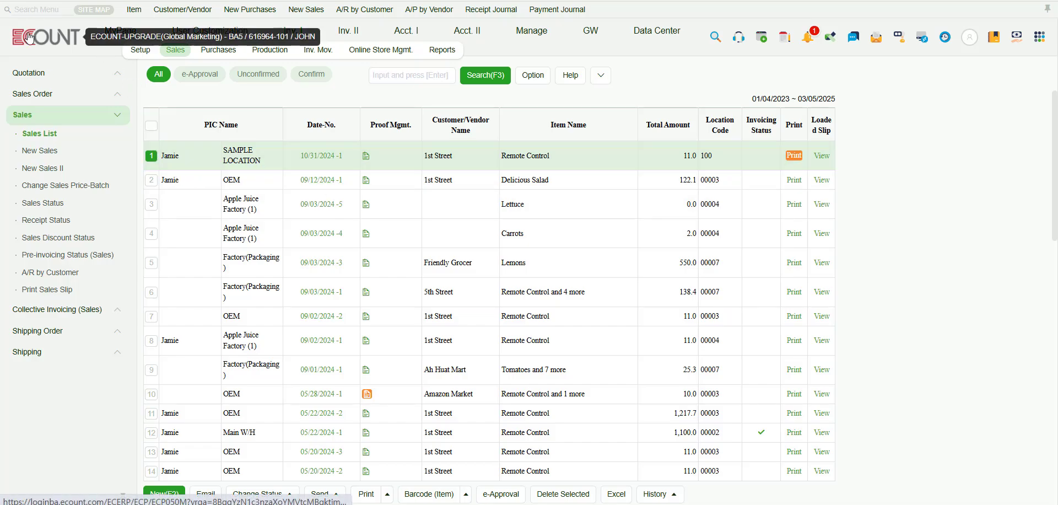
Try to email the 10/31/2024 Remote Control sales slip from the restricted user's account, and return to Security Setup
click(211, 494)
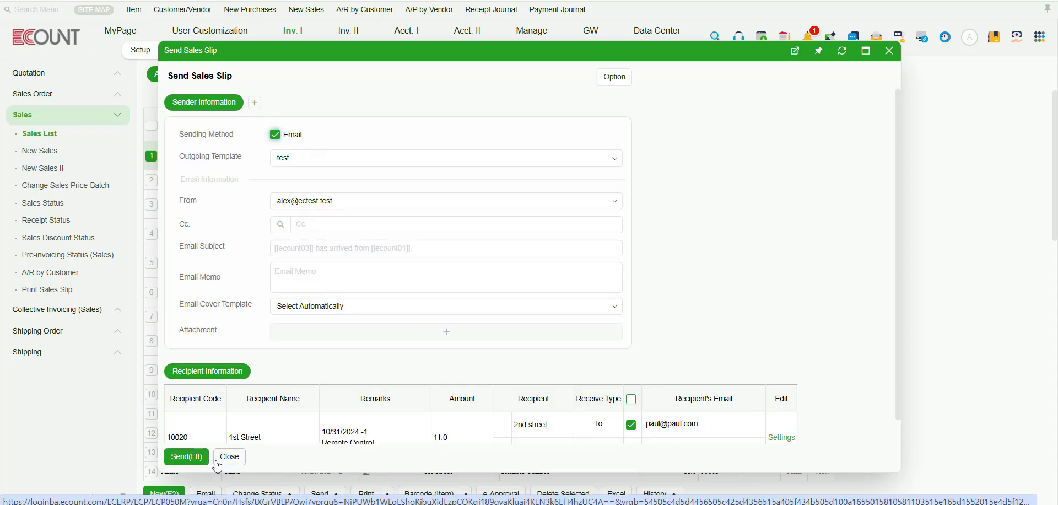
click(187, 456)
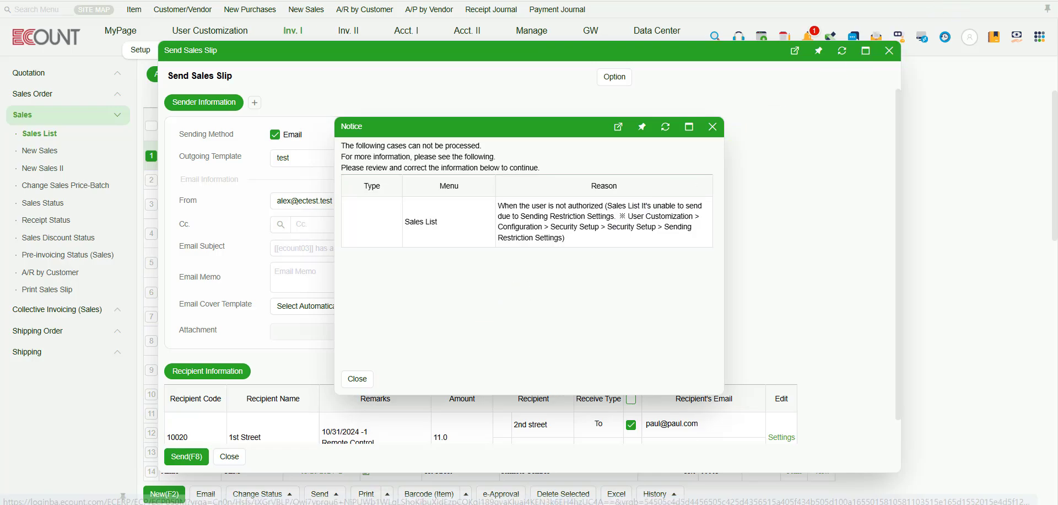
click(964, 0)
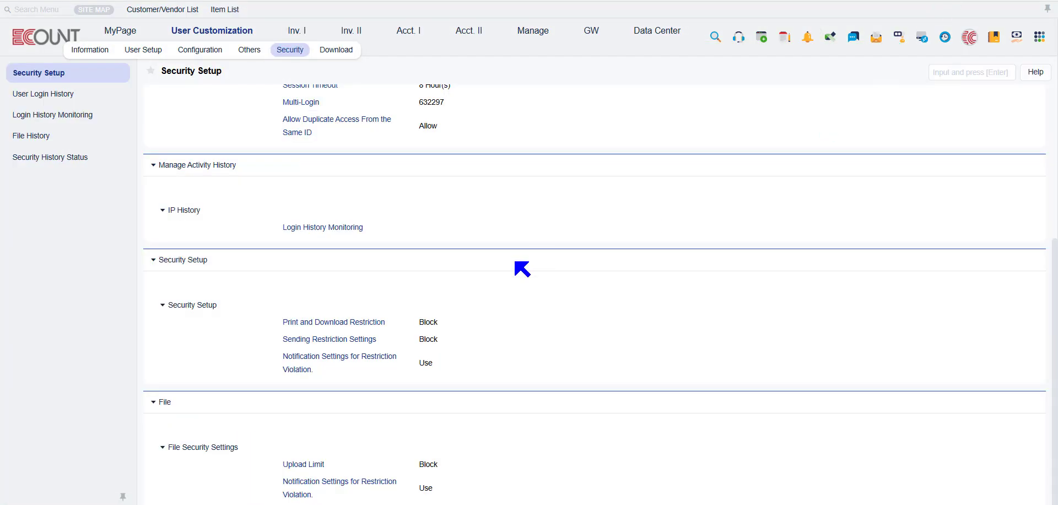
Set the file Upload Limit to Allow (Add History), save it, and open the File History
click(303, 464)
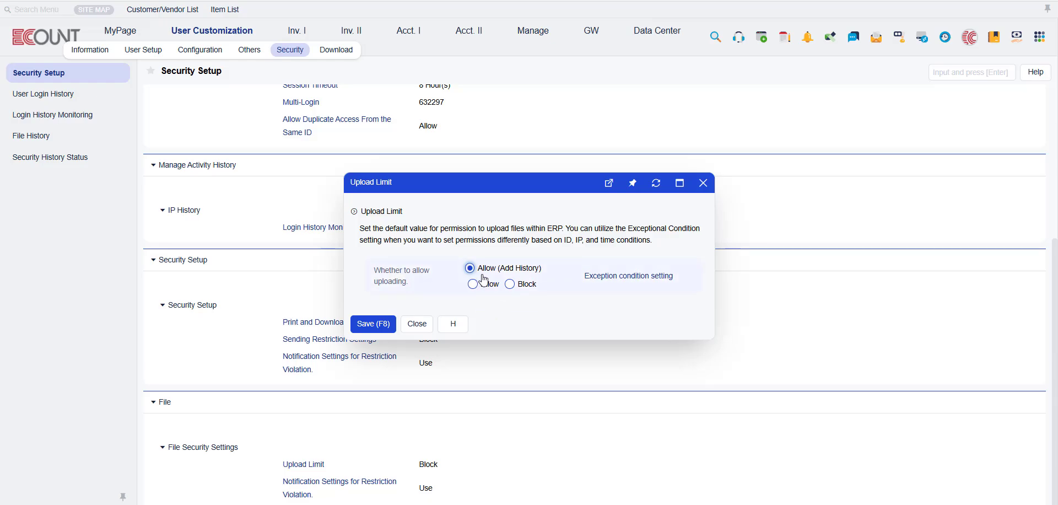
click(390, 323)
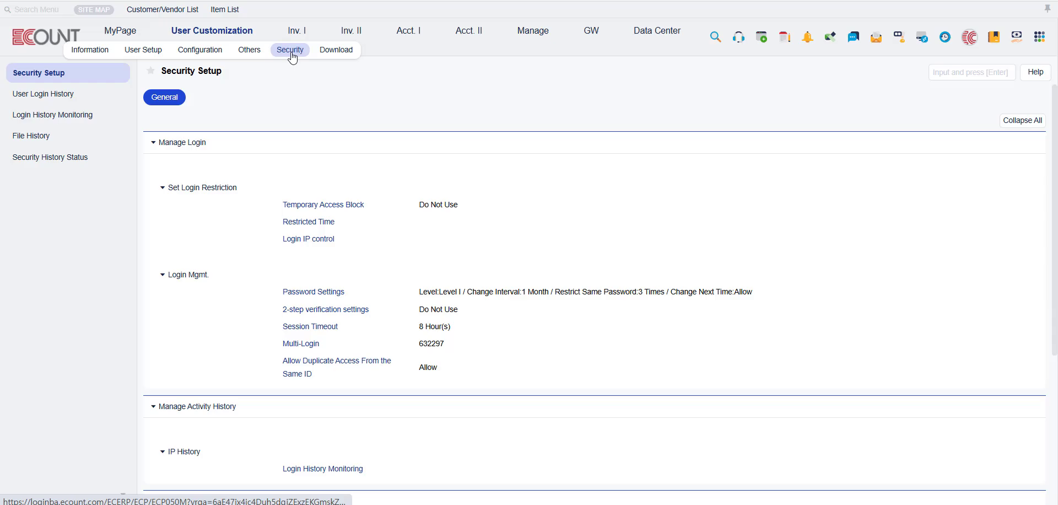
click(60, 142)
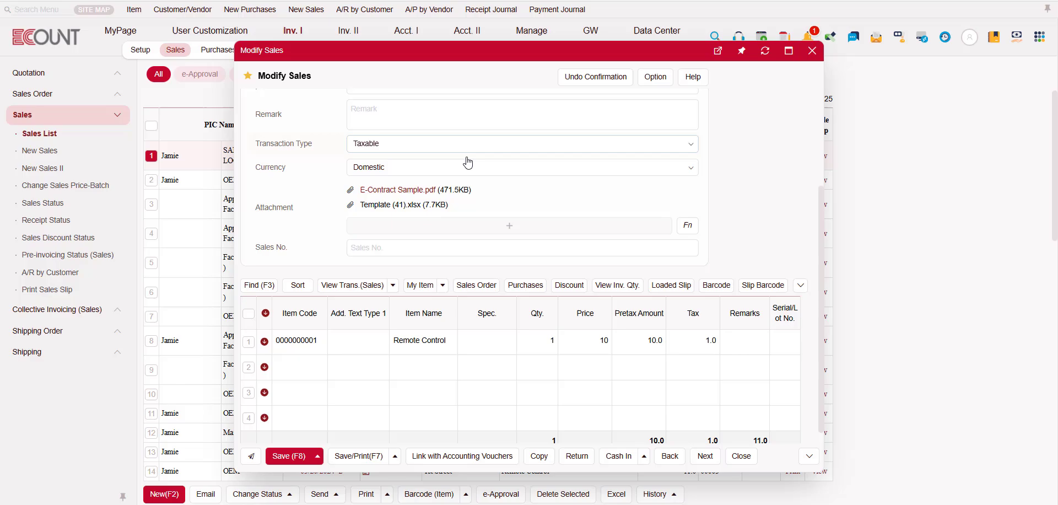
Save the Remote Control sales slip with E-Contract Sample.pdf and Template (41).xlsx as its attachments
click(453, 243)
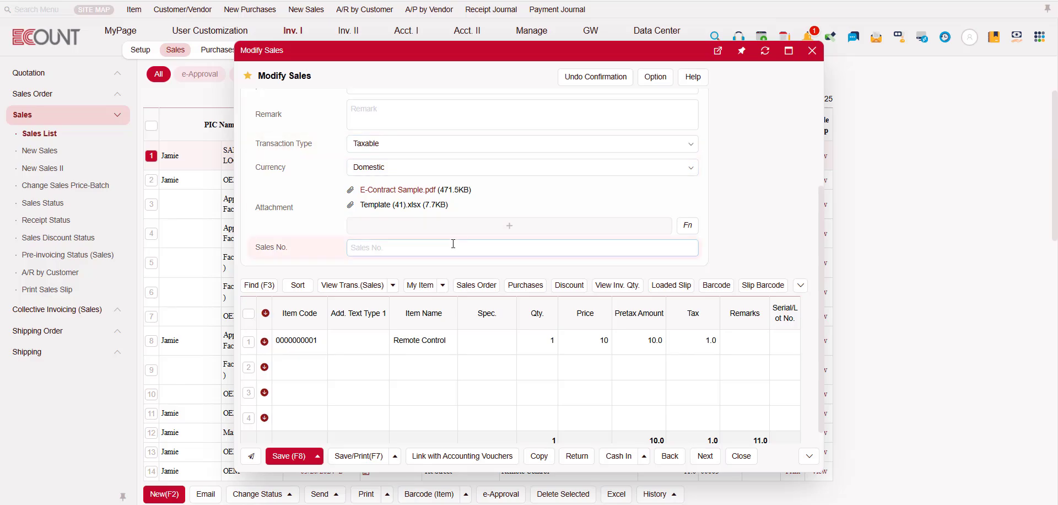
click(294, 456)
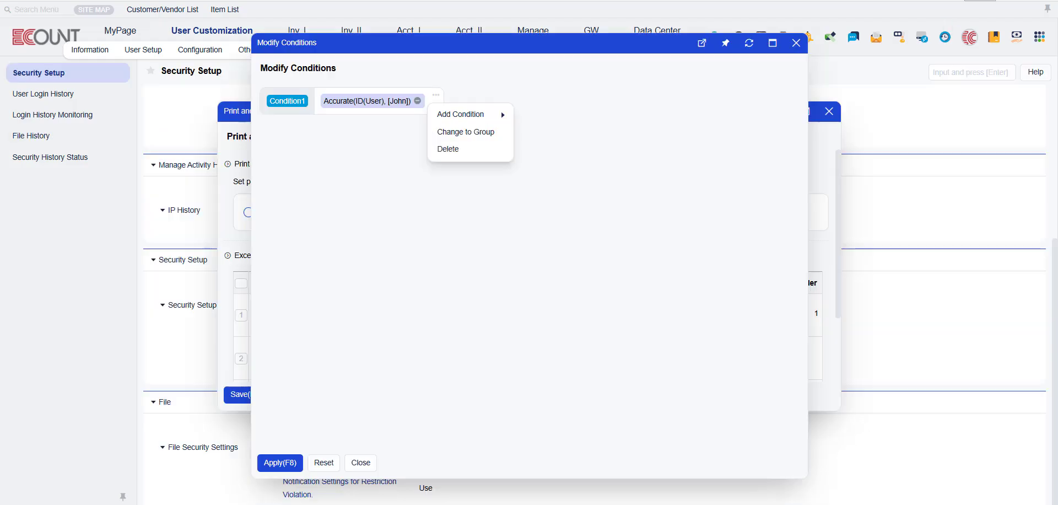
Look through the condition types that can be added to the user ID exception of the Print and Download Restriction, and close the settings
click(467, 310)
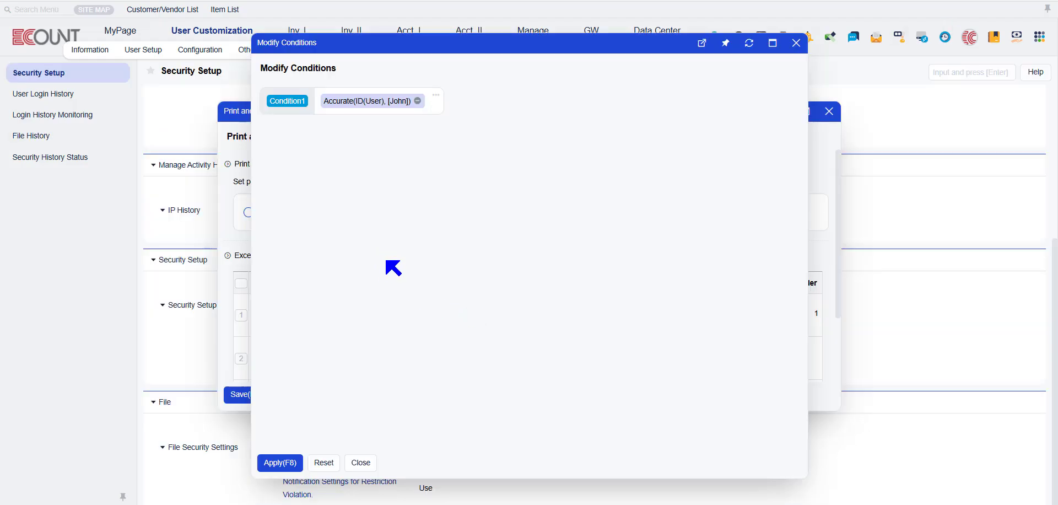
click(436, 100)
mouse_move(446, 114)
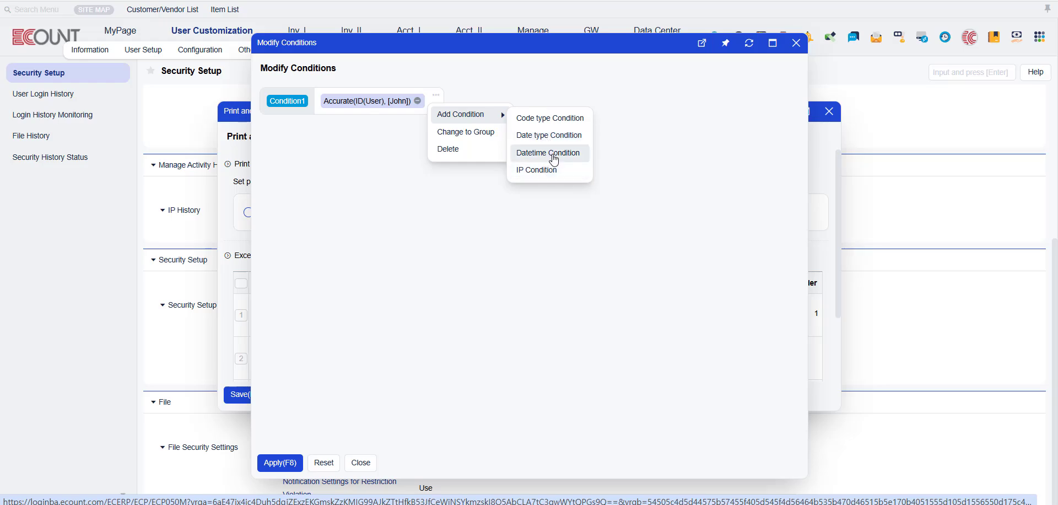
click(555, 172)
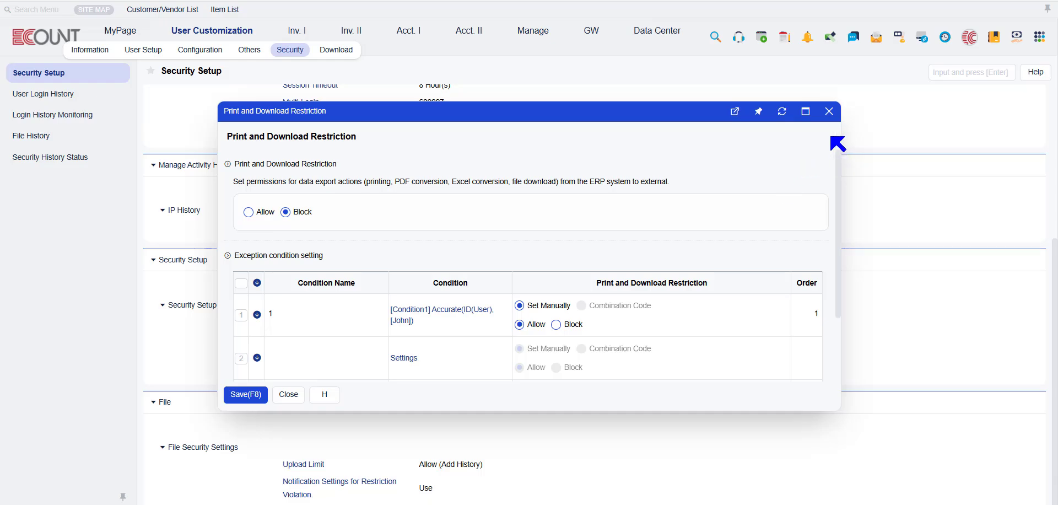
click(829, 110)
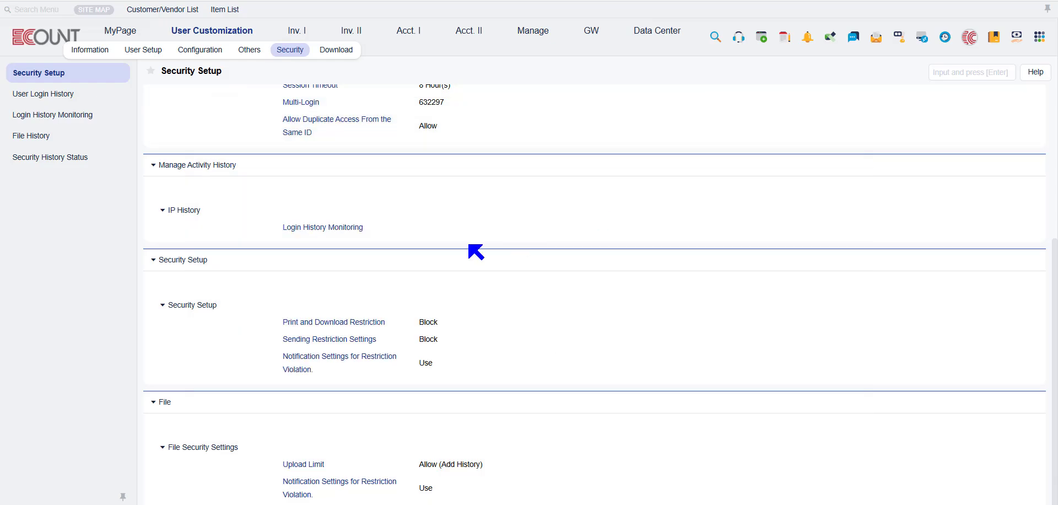